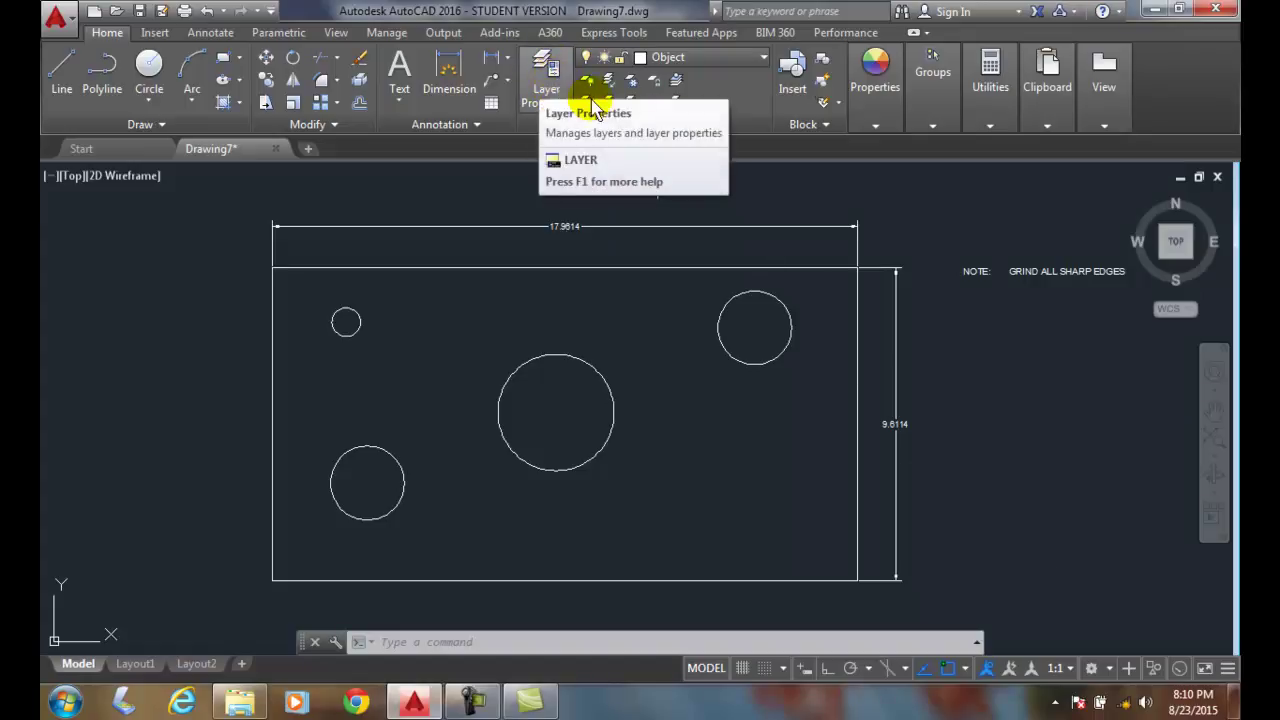
# Step: Widen the Color column in the layer properties list and open the Text layer's color selection
pyautogui.click(546, 78)
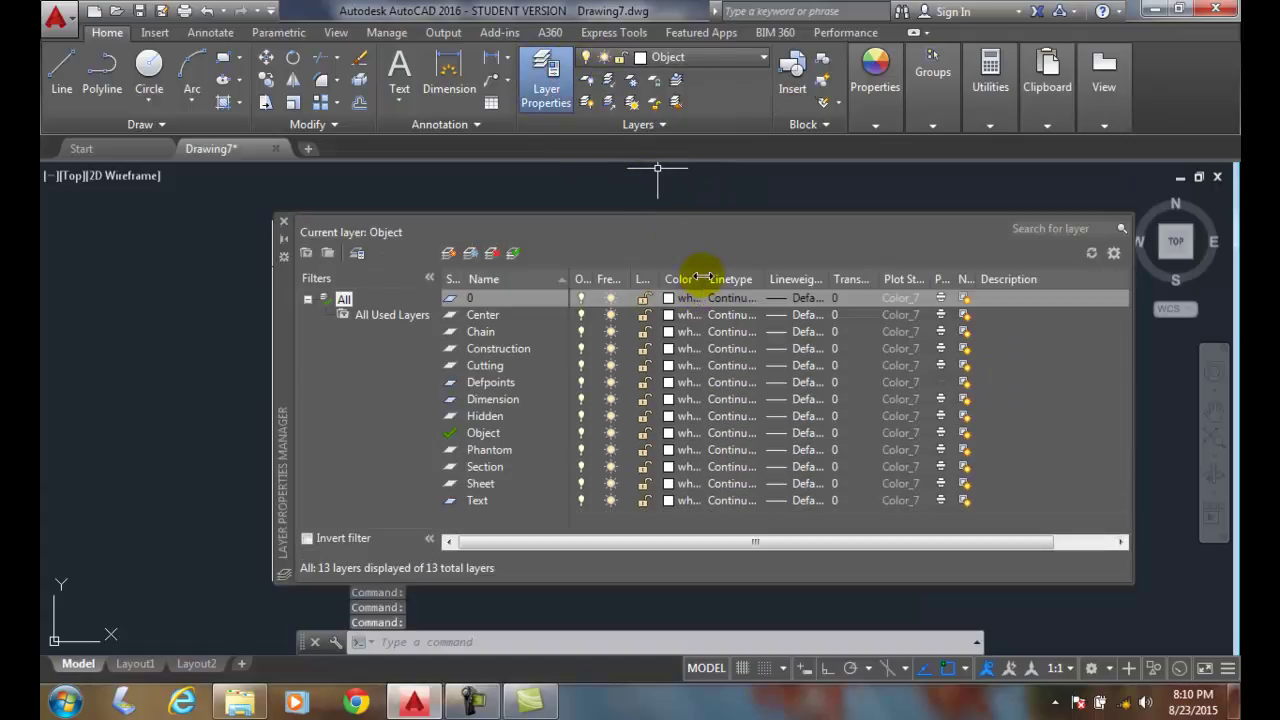
pyautogui.moveTo(705, 277); pyautogui.dragTo(732, 277)
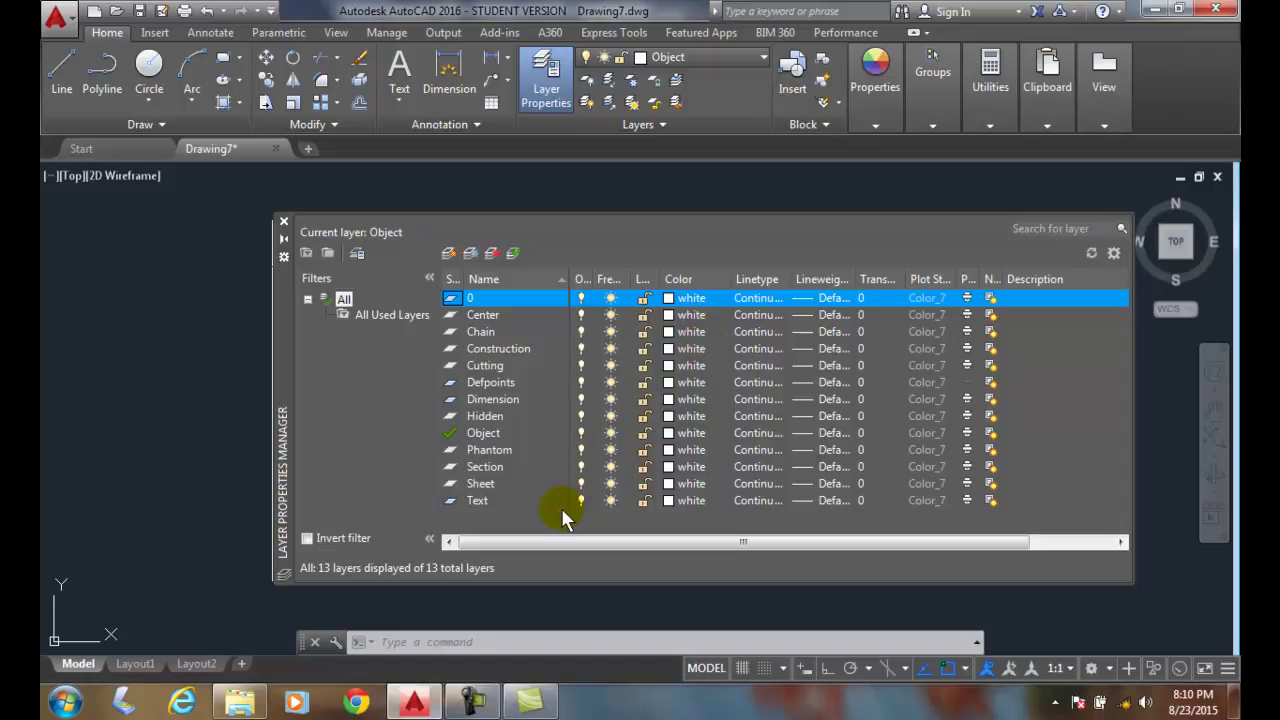
pyautogui.click(480, 503)
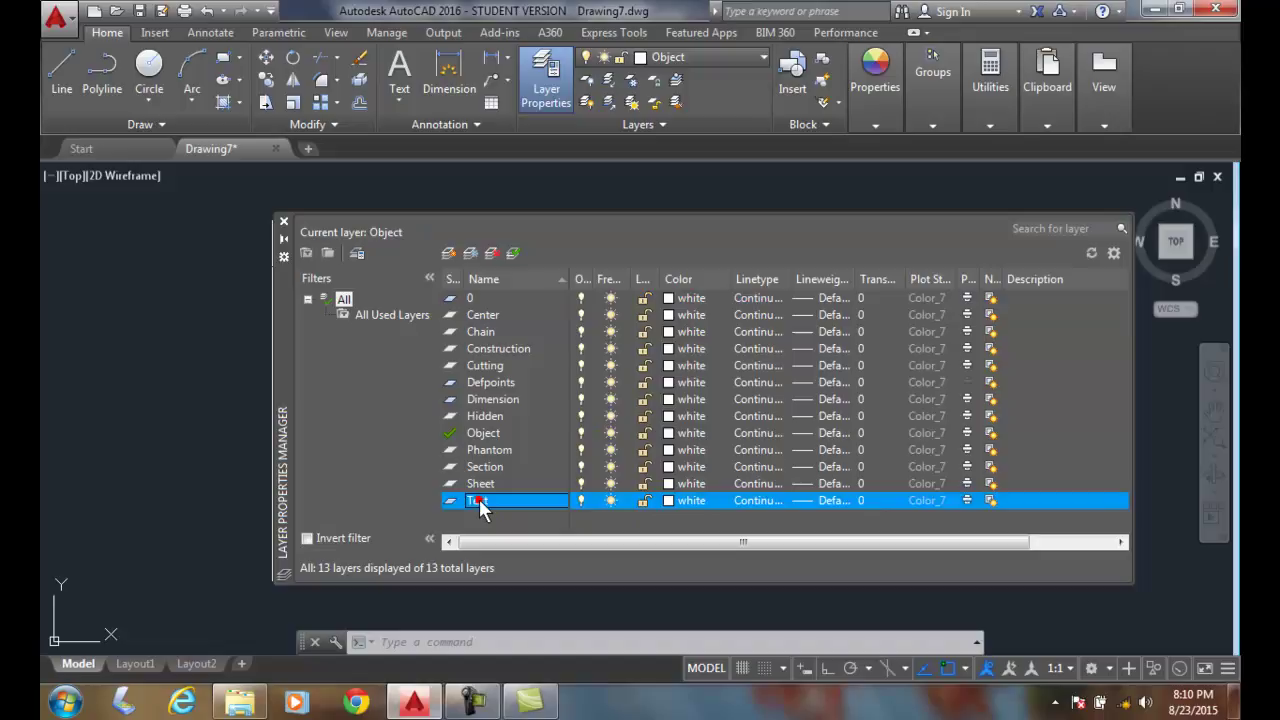
pyautogui.click(670, 504)
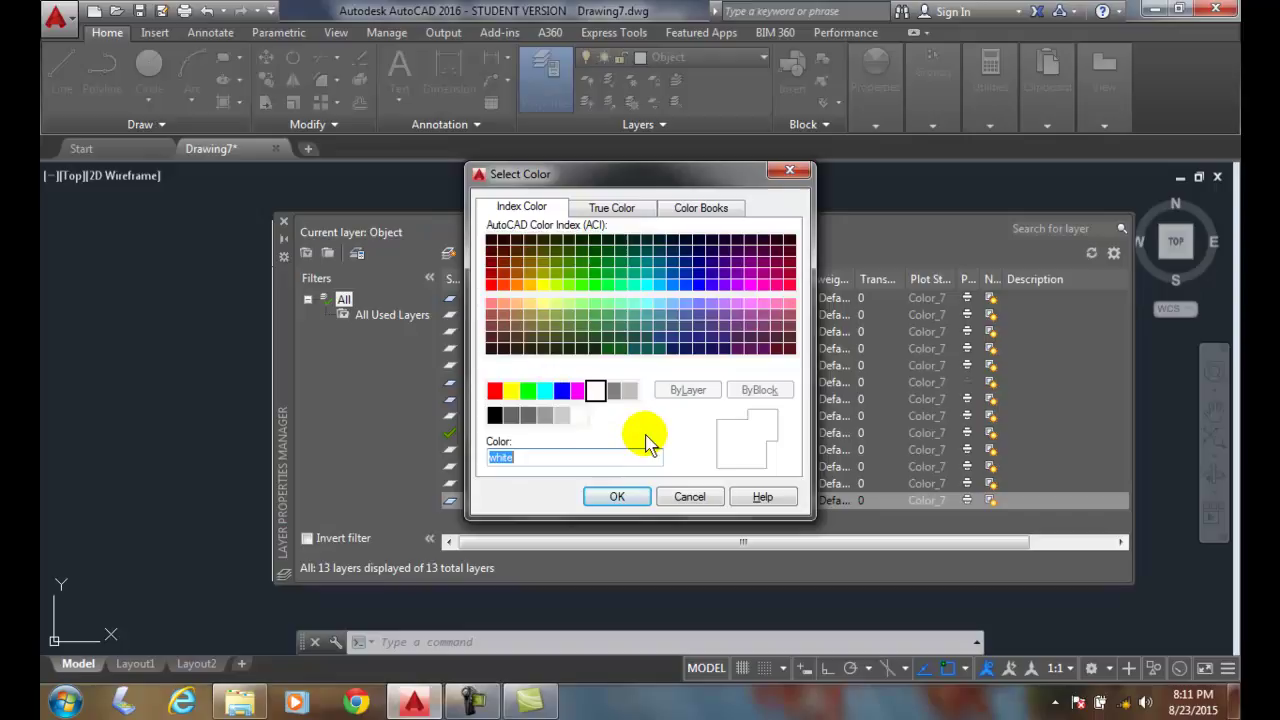
# Step: Try red, yellow, green, cyan, blue, magenta and white as the Text layer's color
pyautogui.click(494, 390)
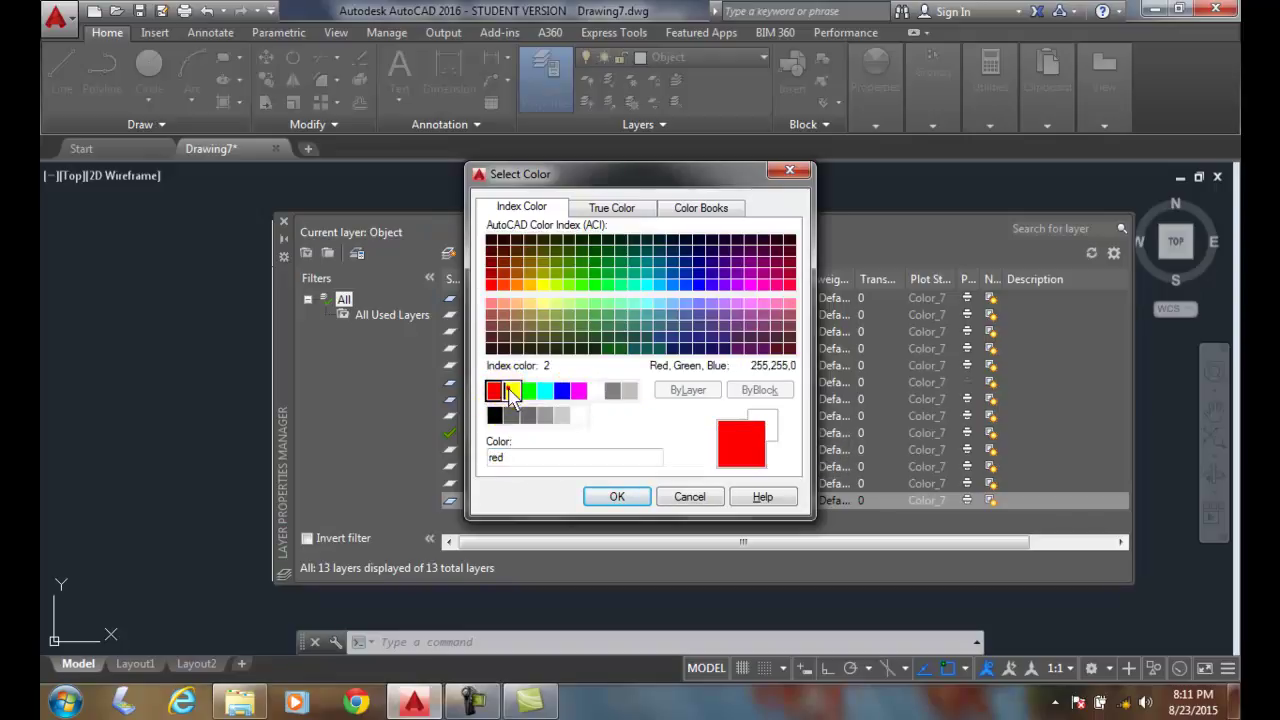
pyautogui.click(511, 390)
pyautogui.click(528, 392)
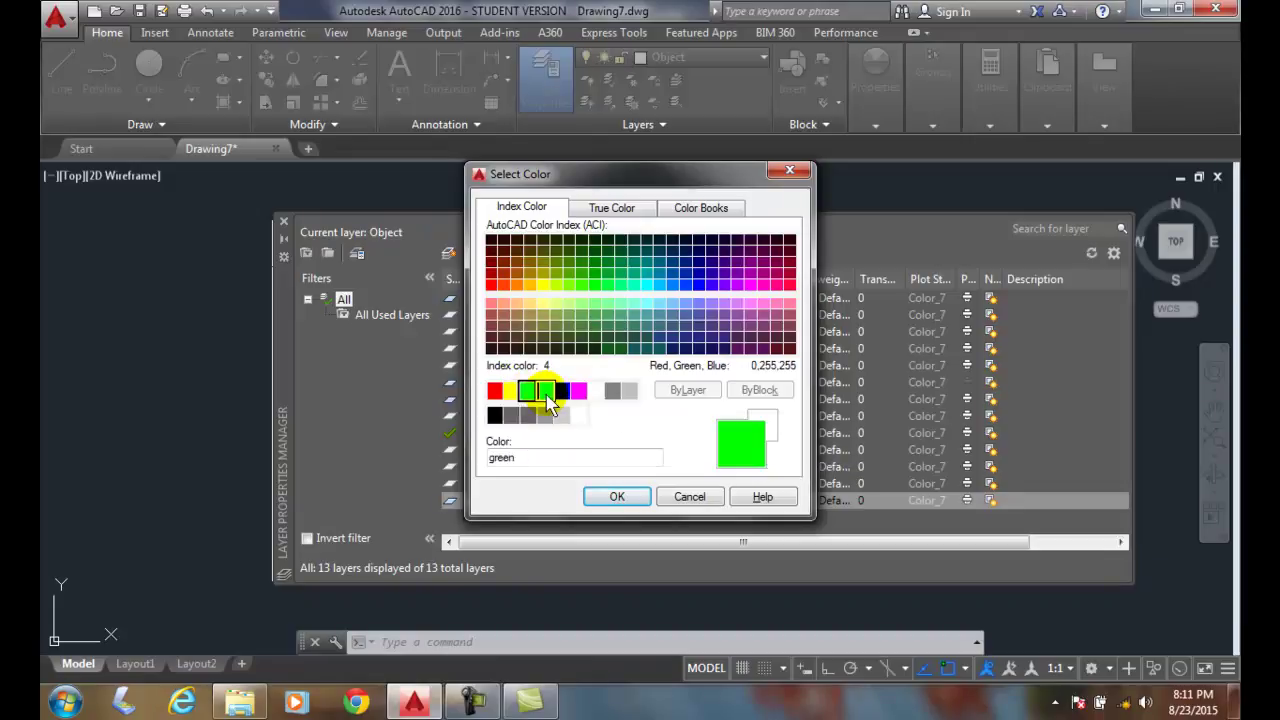
pyautogui.click(545, 392)
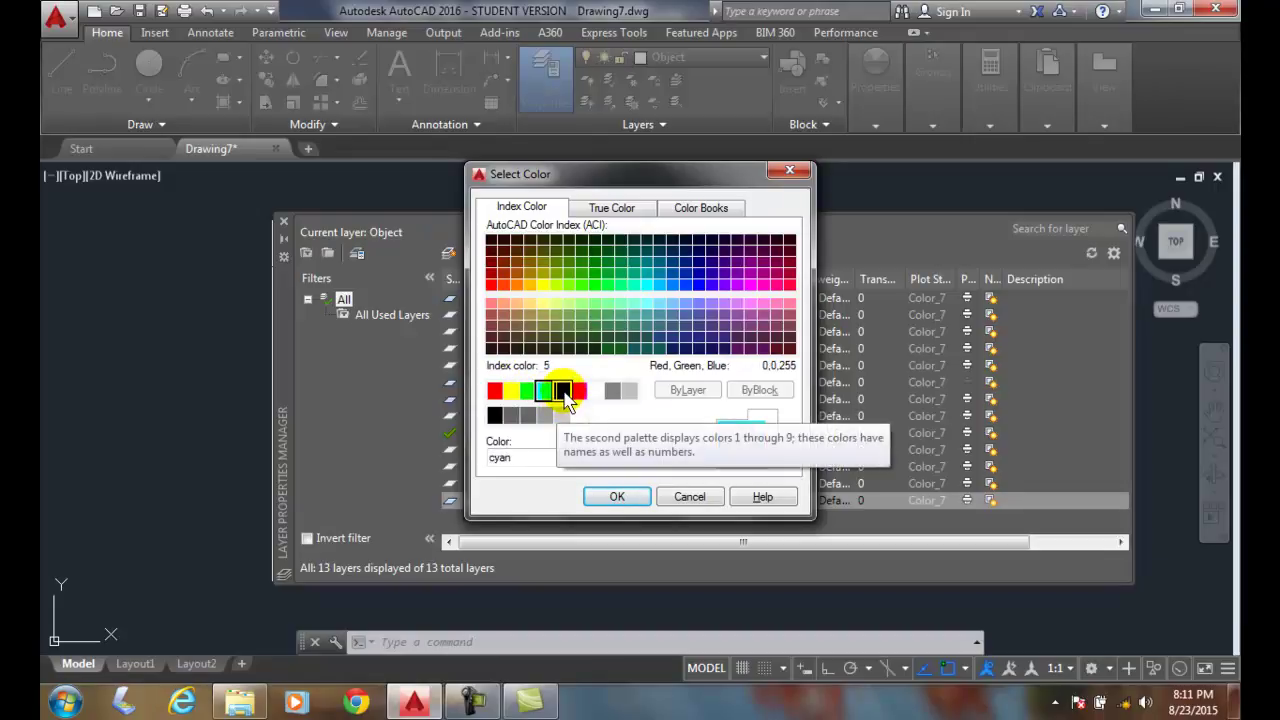
pyautogui.click(562, 391)
pyautogui.click(579, 396)
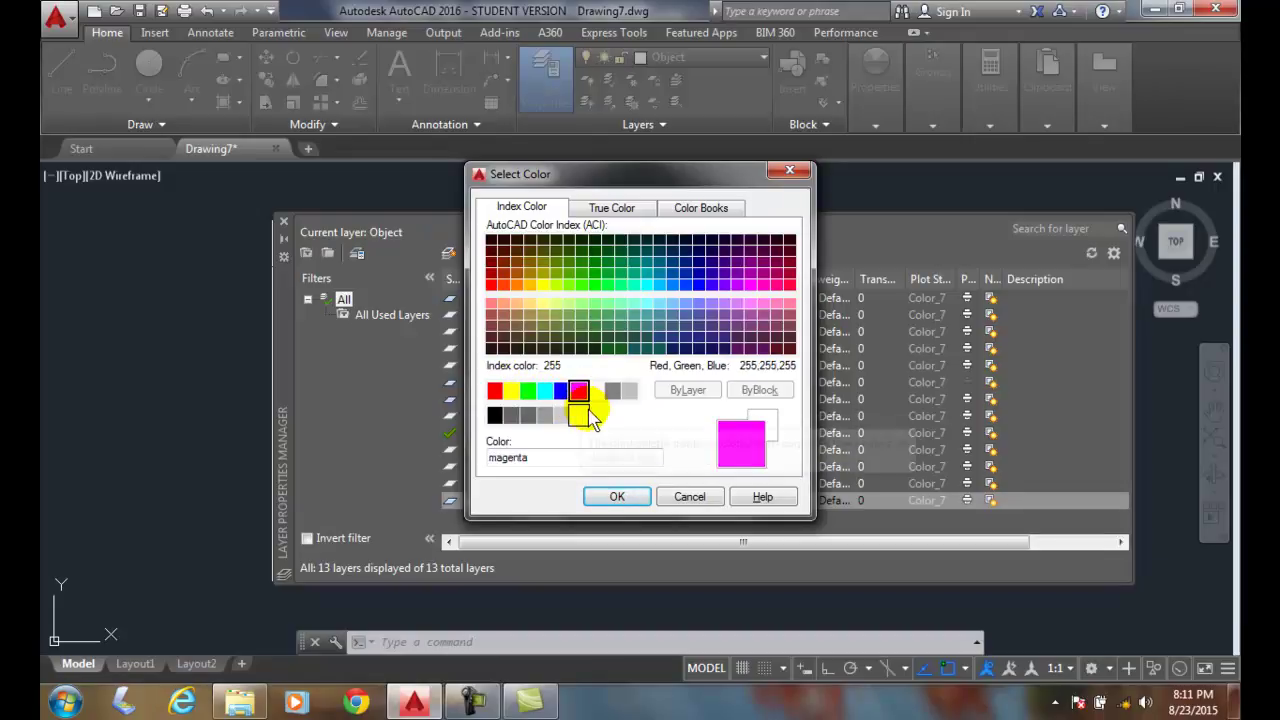
pyautogui.click(597, 395)
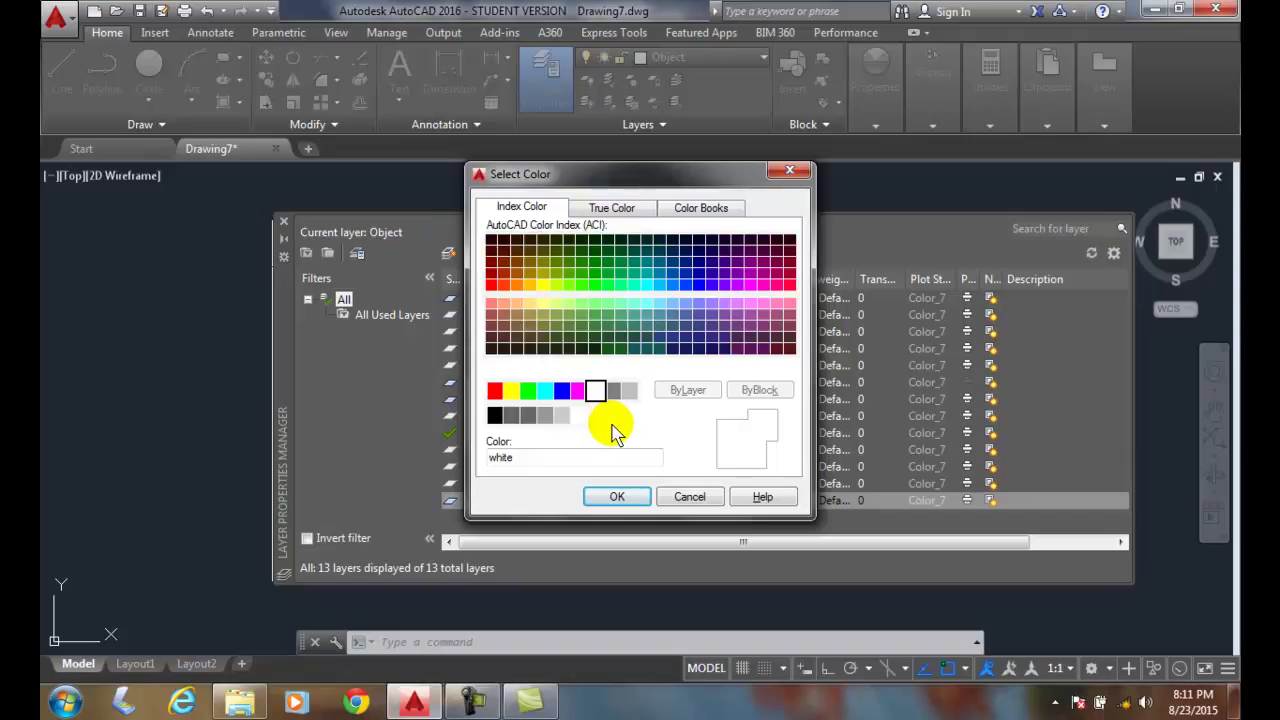
# Step: Set the color of both the Text layer and the Dimension layer to red
pyautogui.click(496, 391)
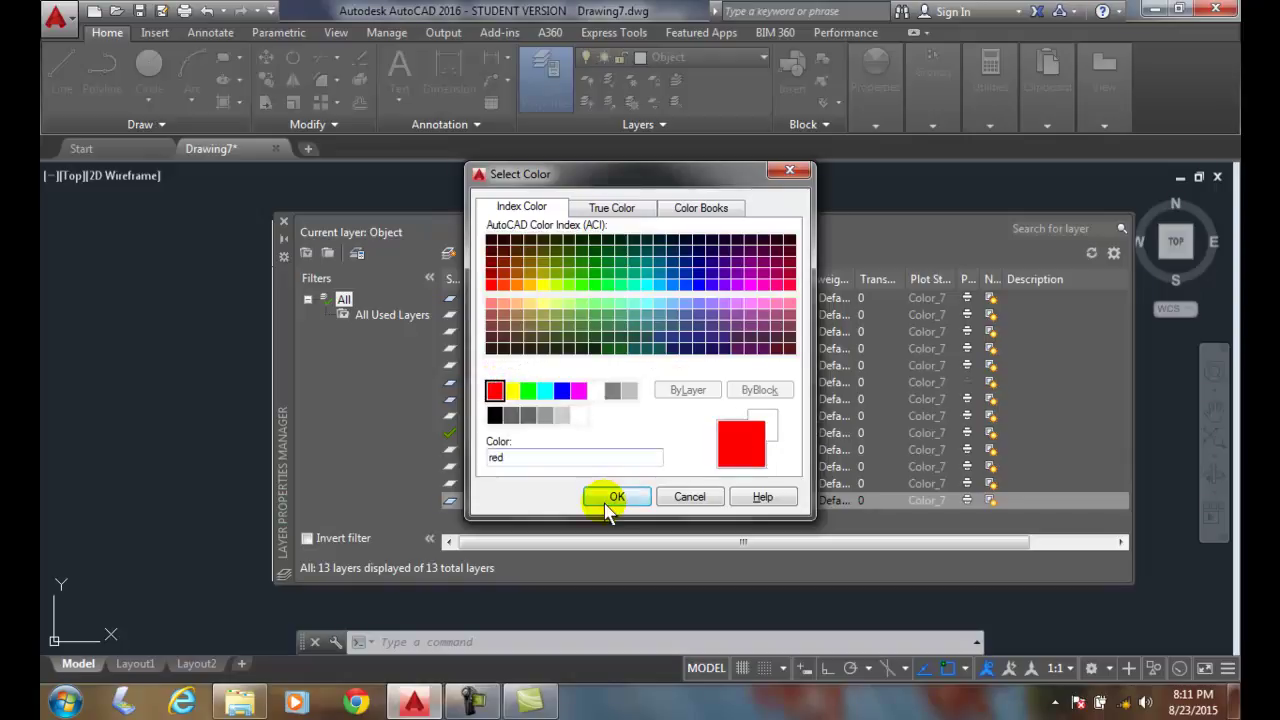
pyautogui.click(606, 496)
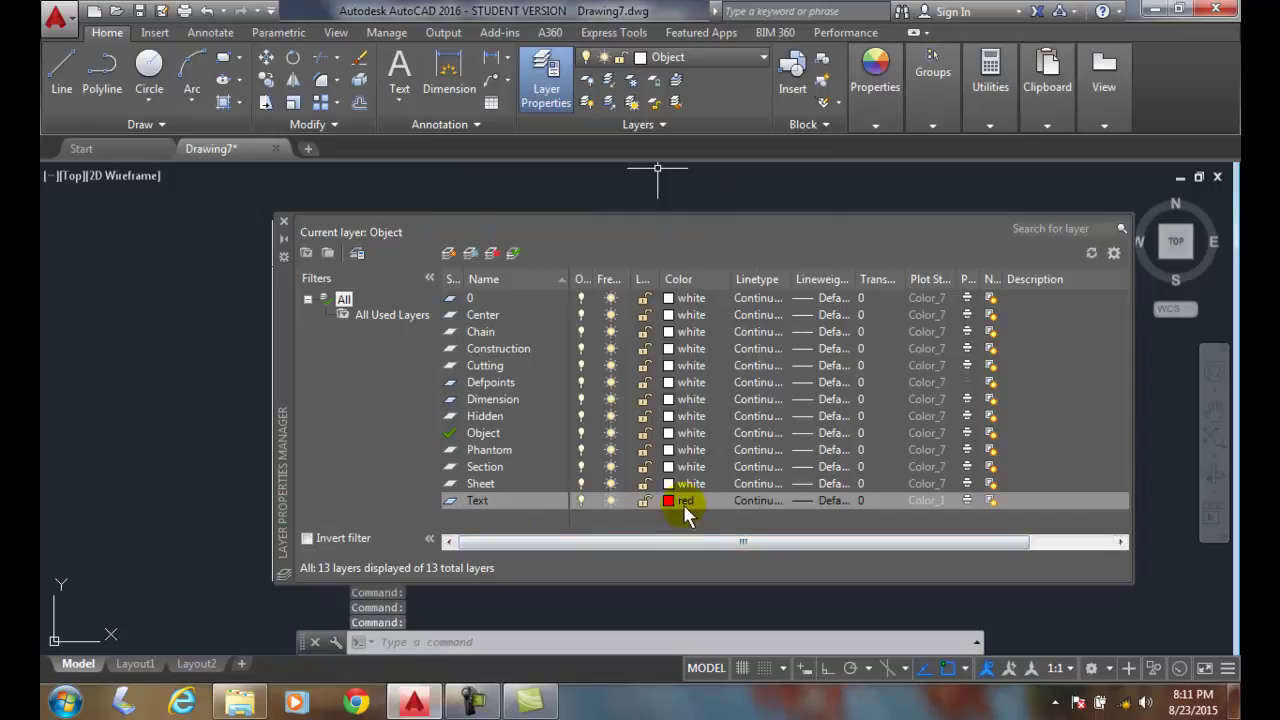
pyautogui.click(481, 398)
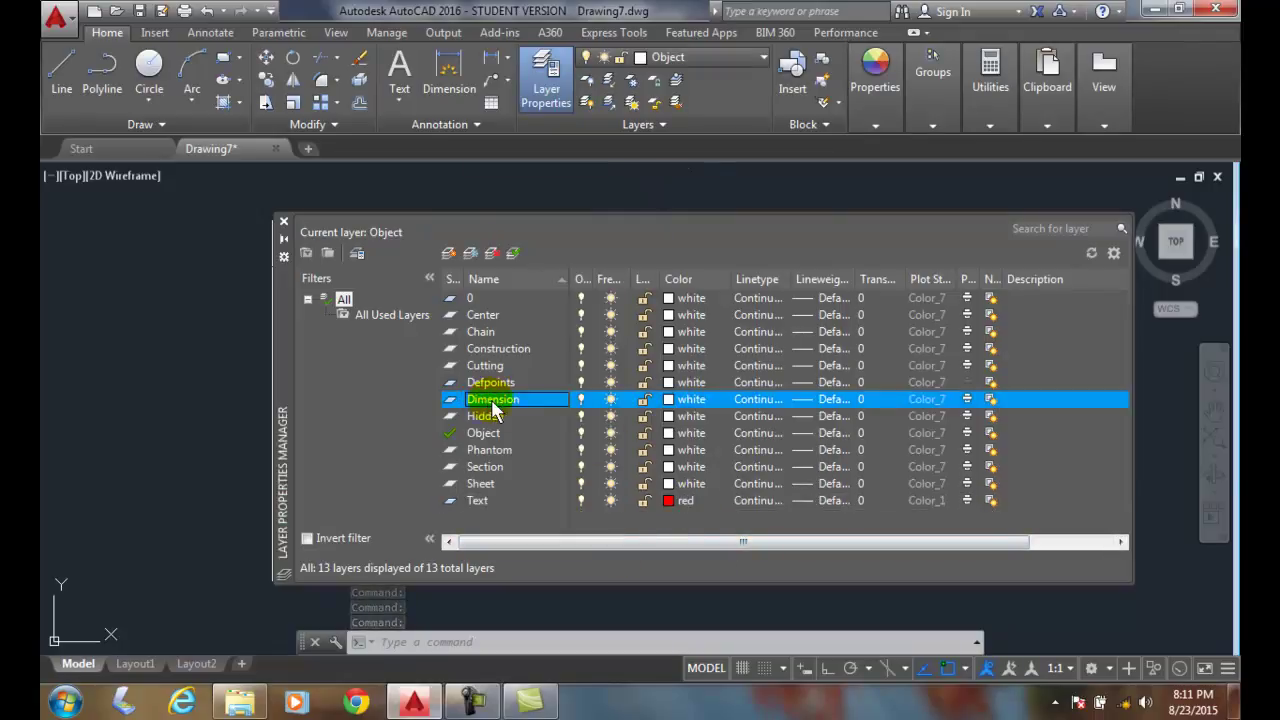
pyautogui.click(693, 398)
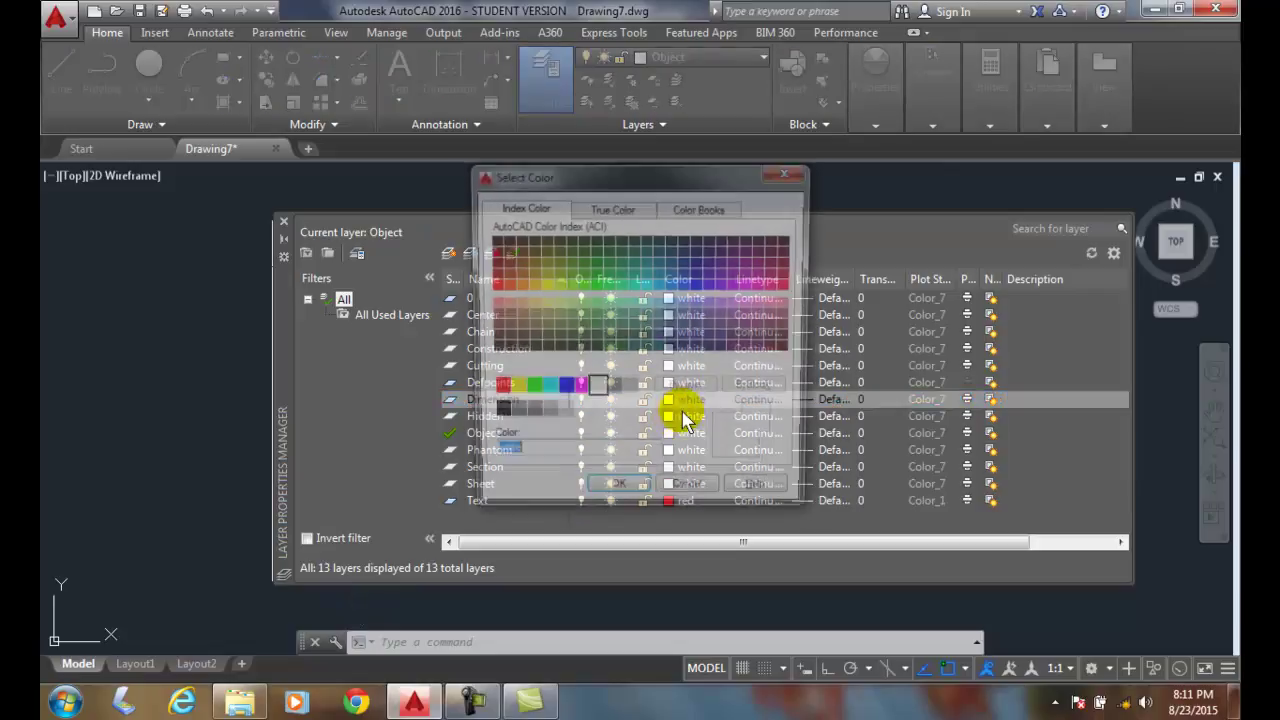
pyautogui.click(495, 390)
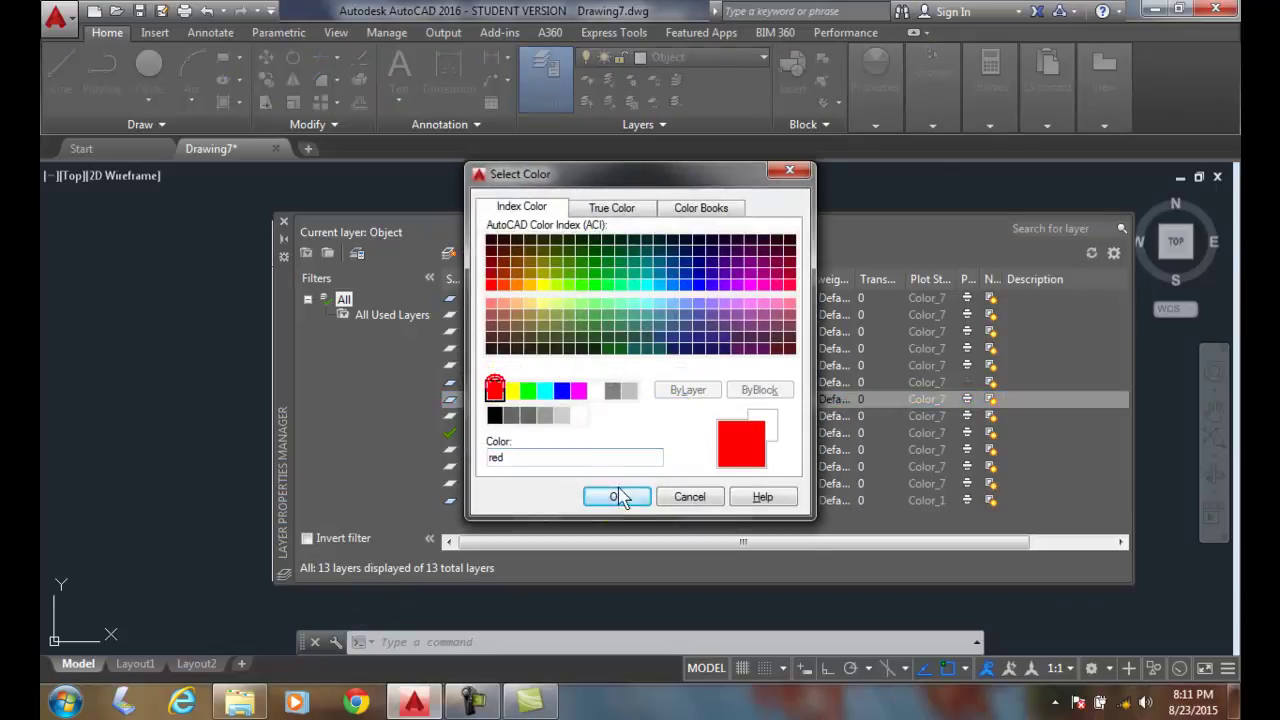
pyautogui.click(617, 496)
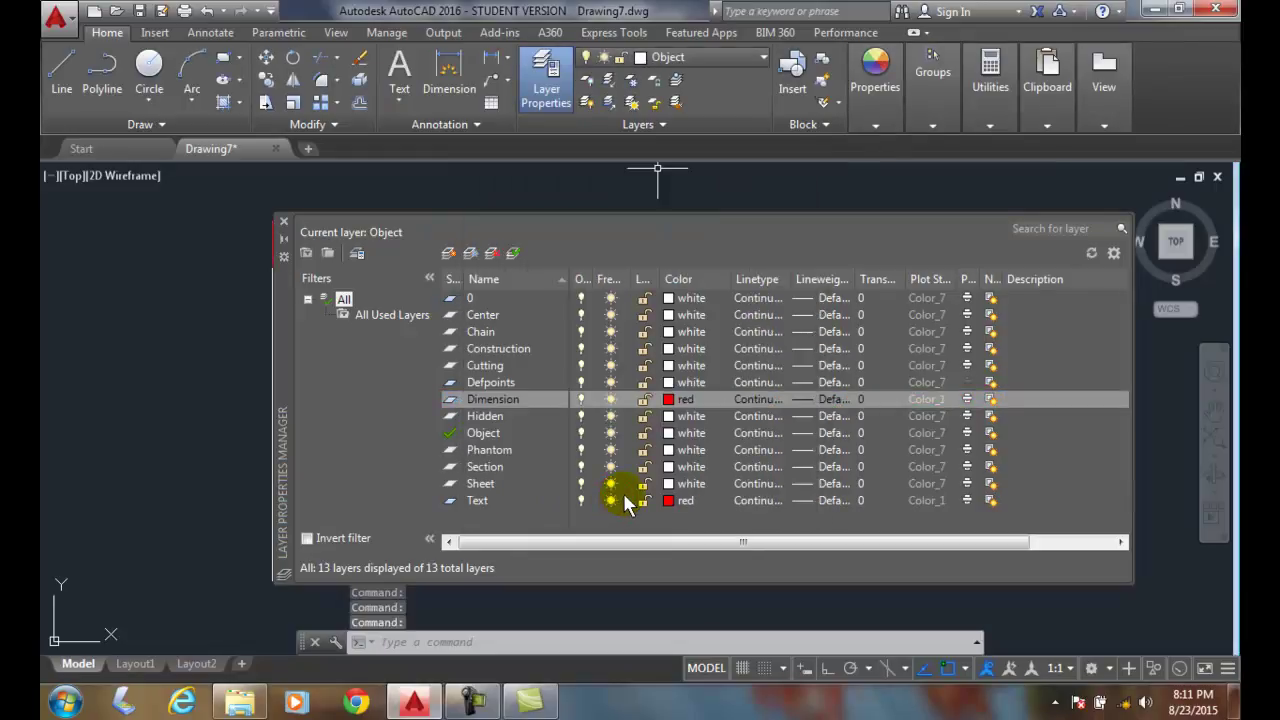
# Step: Set the Hidden layer's color to green and close the layer properties list
pyautogui.click(468, 415)
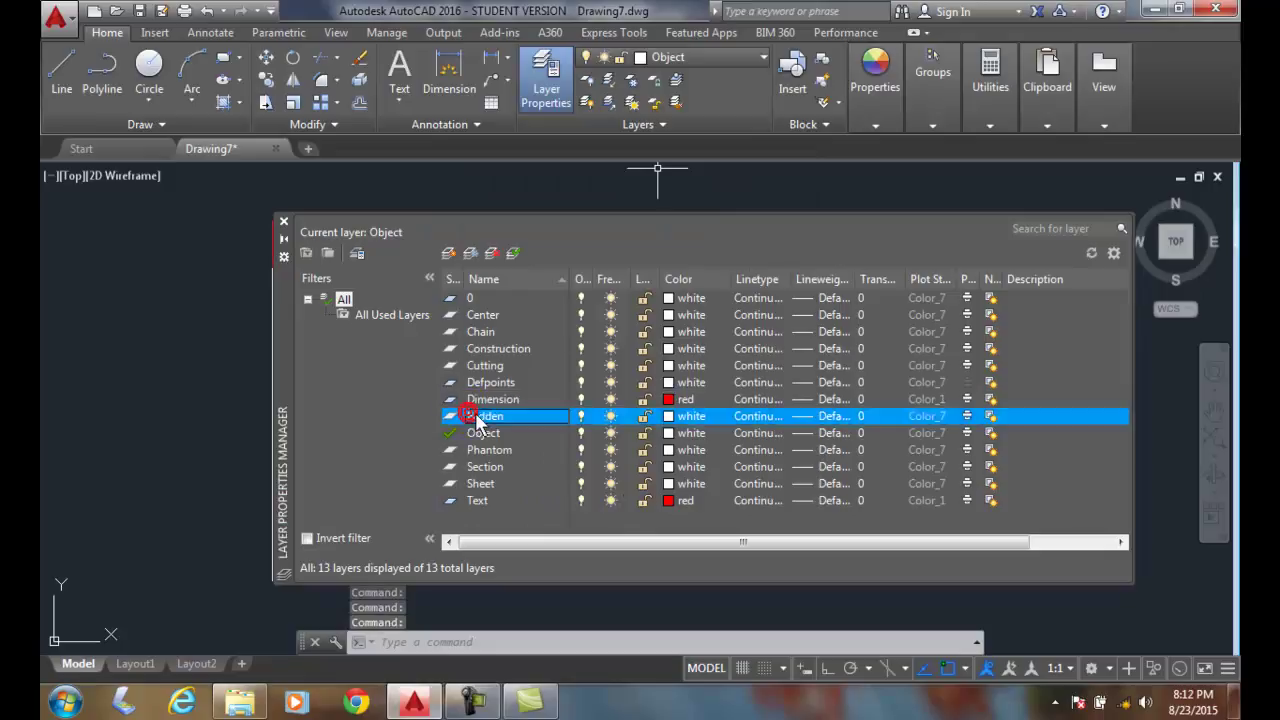
pyautogui.click(682, 417)
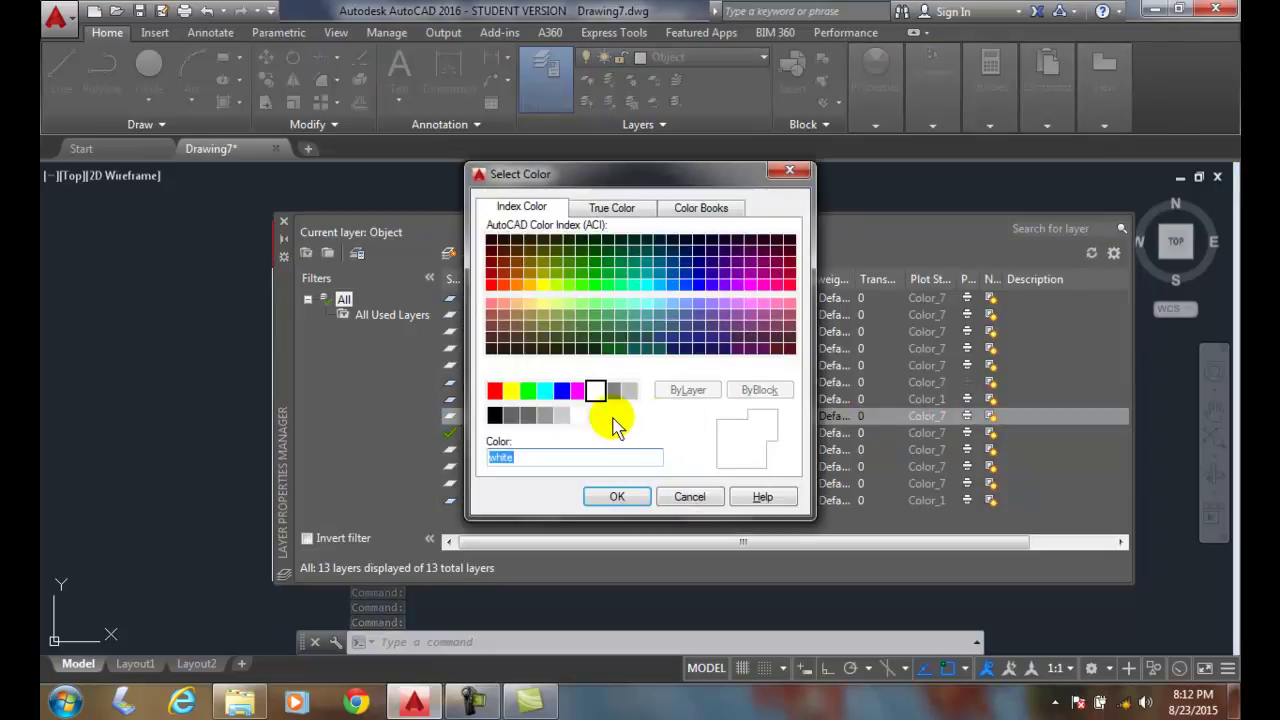
pyautogui.click(528, 390)
pyautogui.click(617, 496)
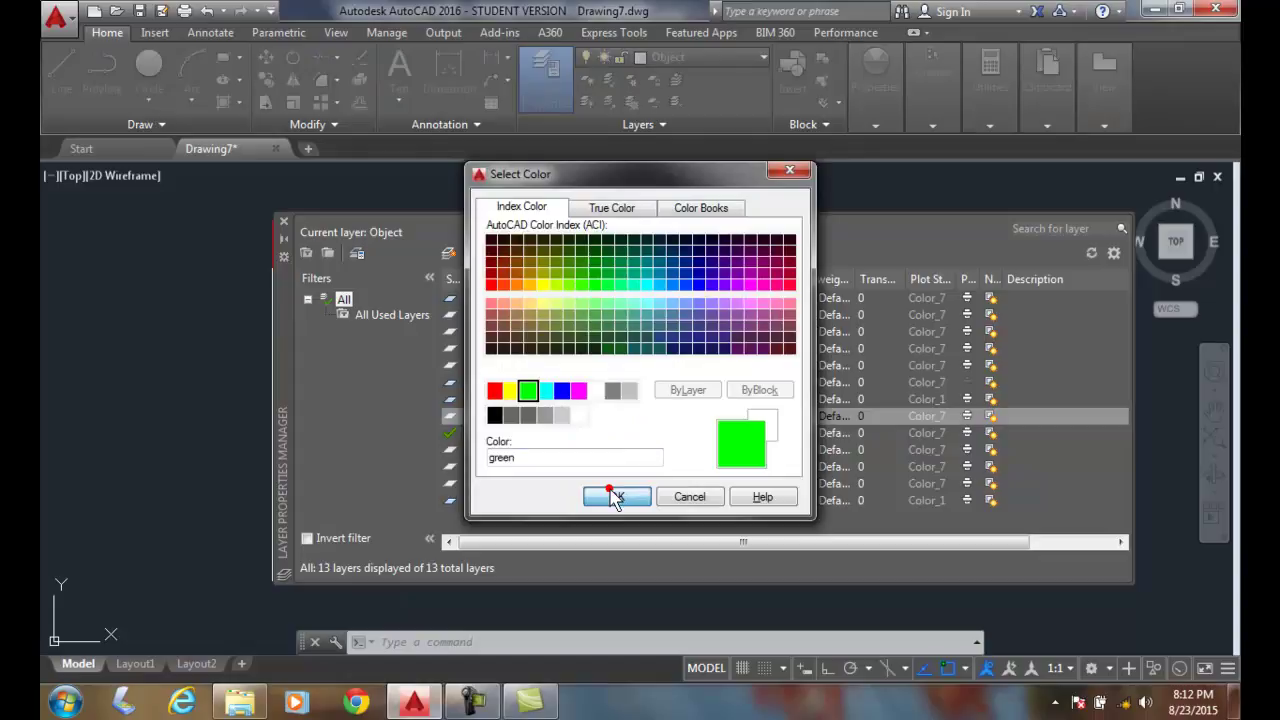
pyautogui.click(284, 222)
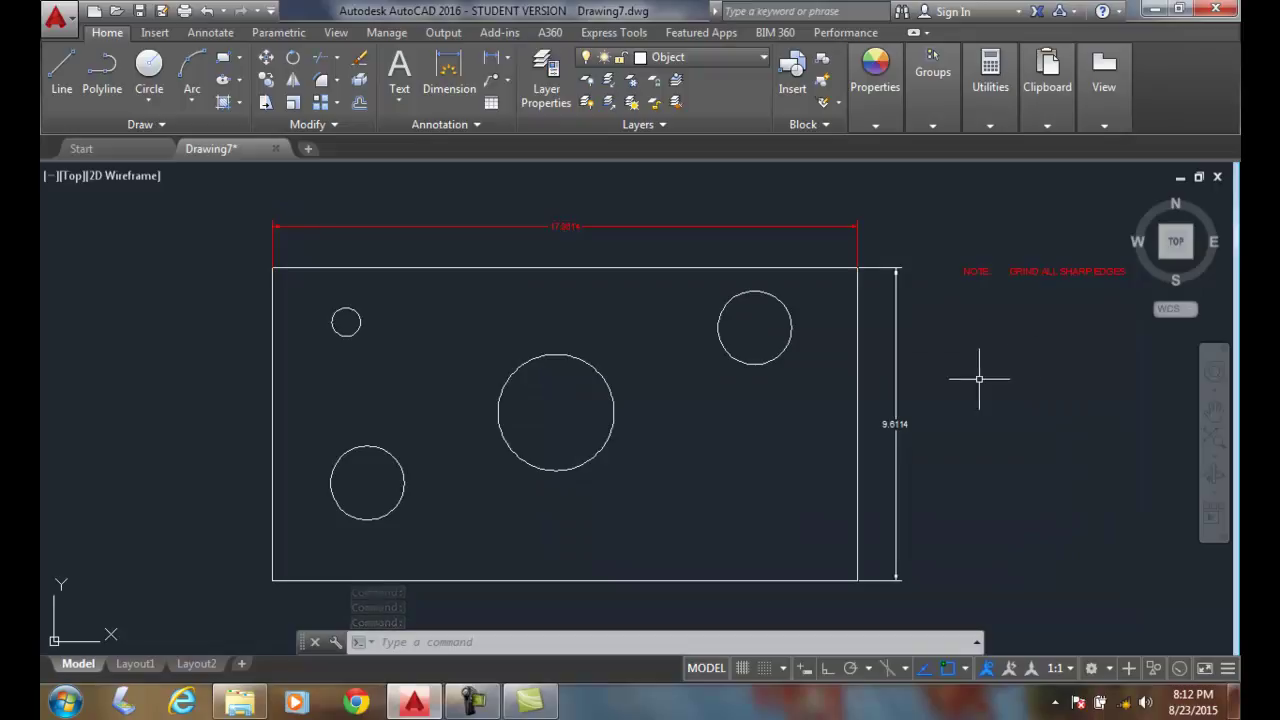
pyautogui.click(860, 391)
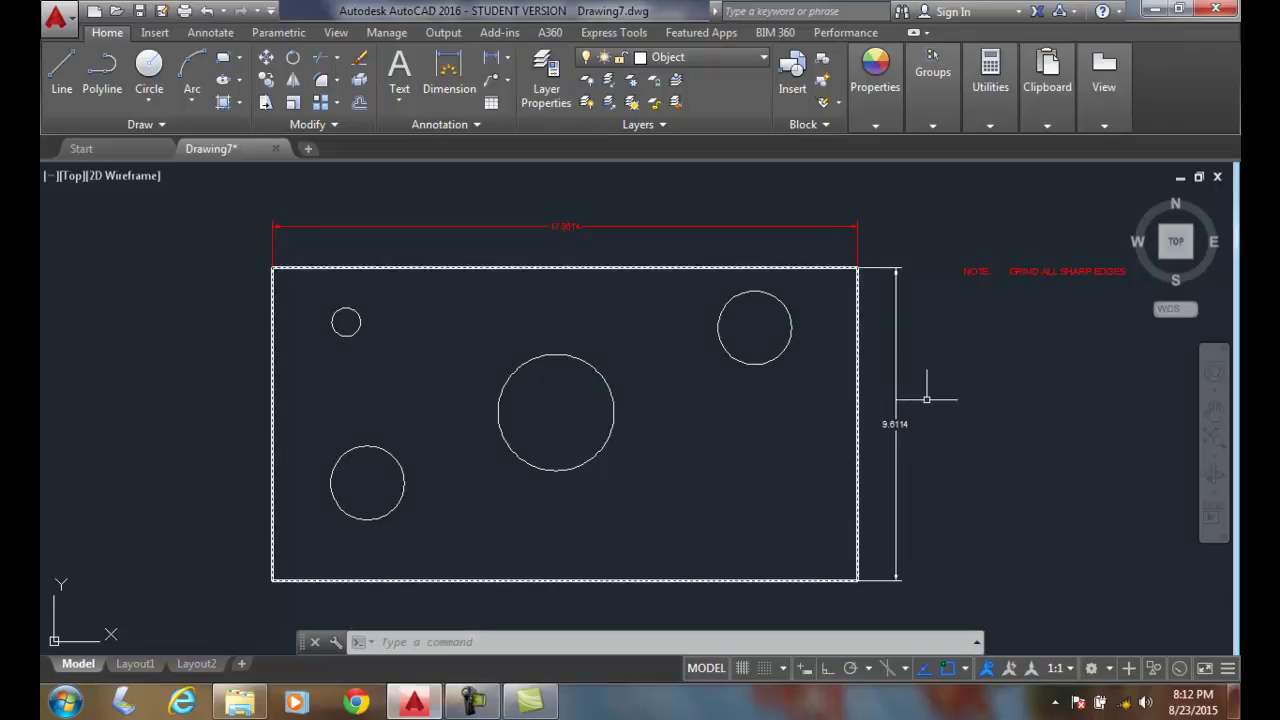
pyautogui.press('Escape')
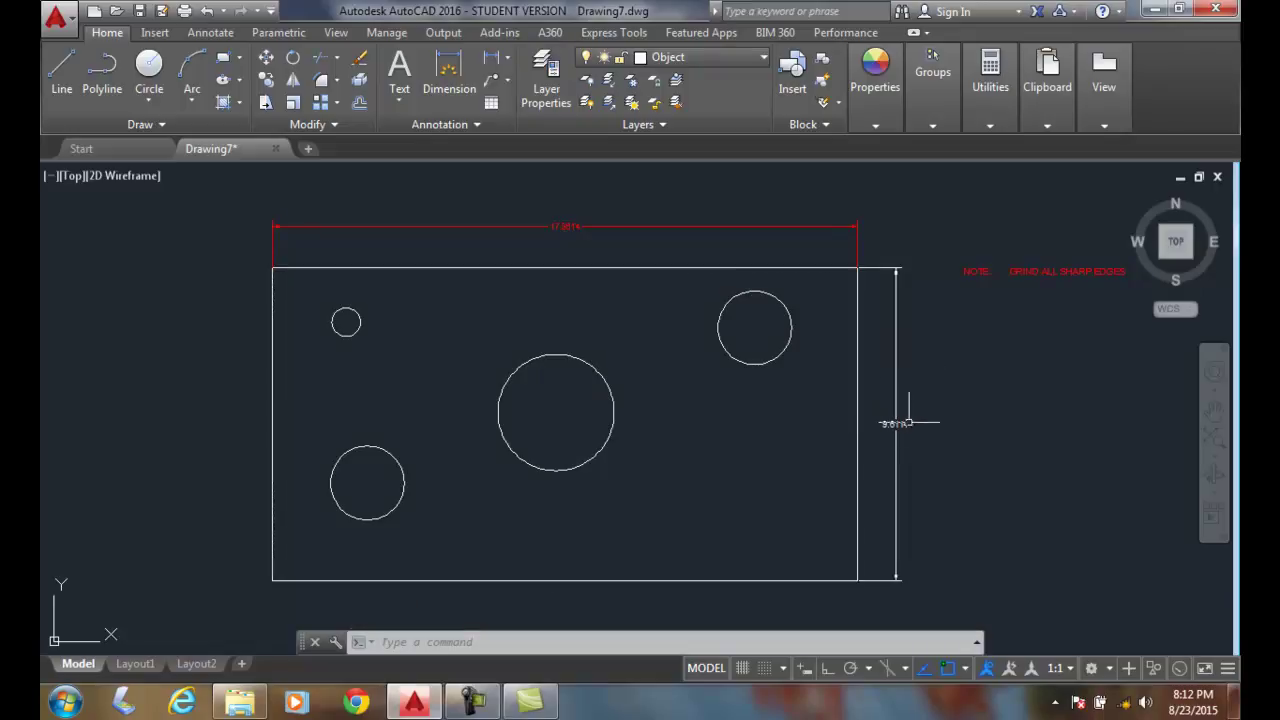
pyautogui.click(905, 423)
pyautogui.press('Escape')
pyautogui.click(565, 224)
pyautogui.press('Escape')
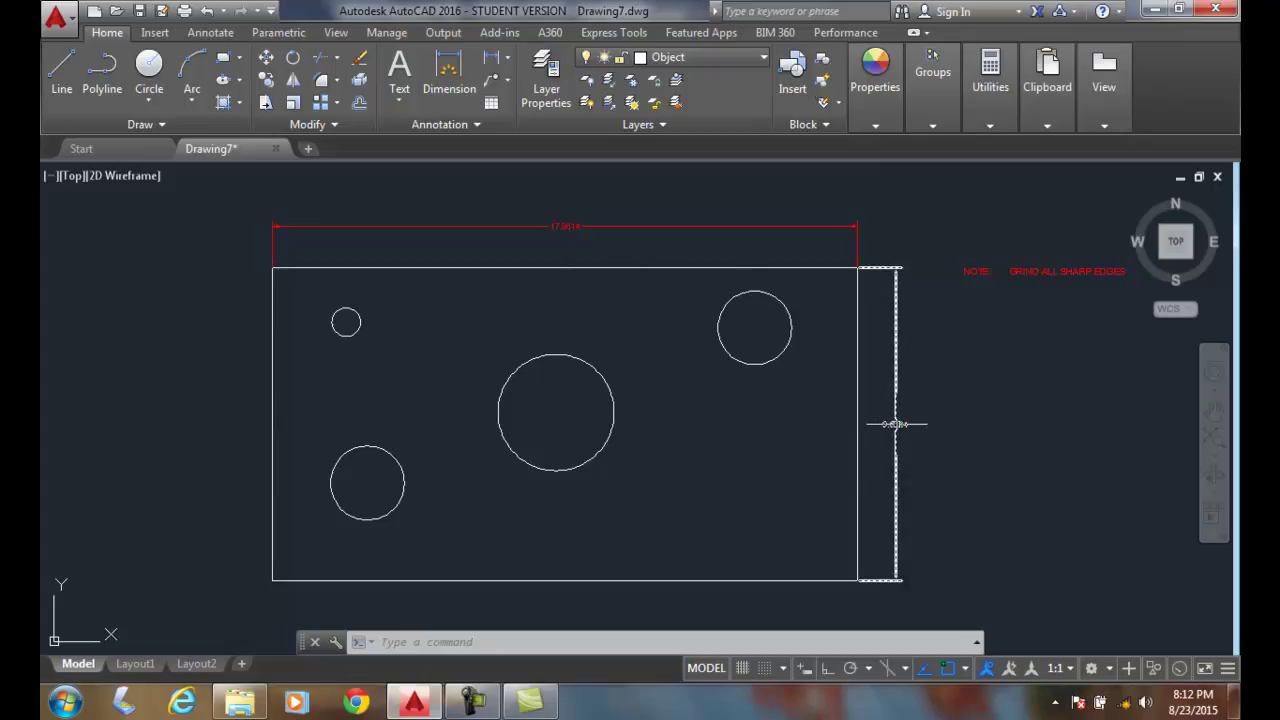
# Step: Move the vertical dimension beside the rectangle's right edge to the Dimension layer
pyautogui.click(897, 424)
pyautogui.moveTo(897, 425)
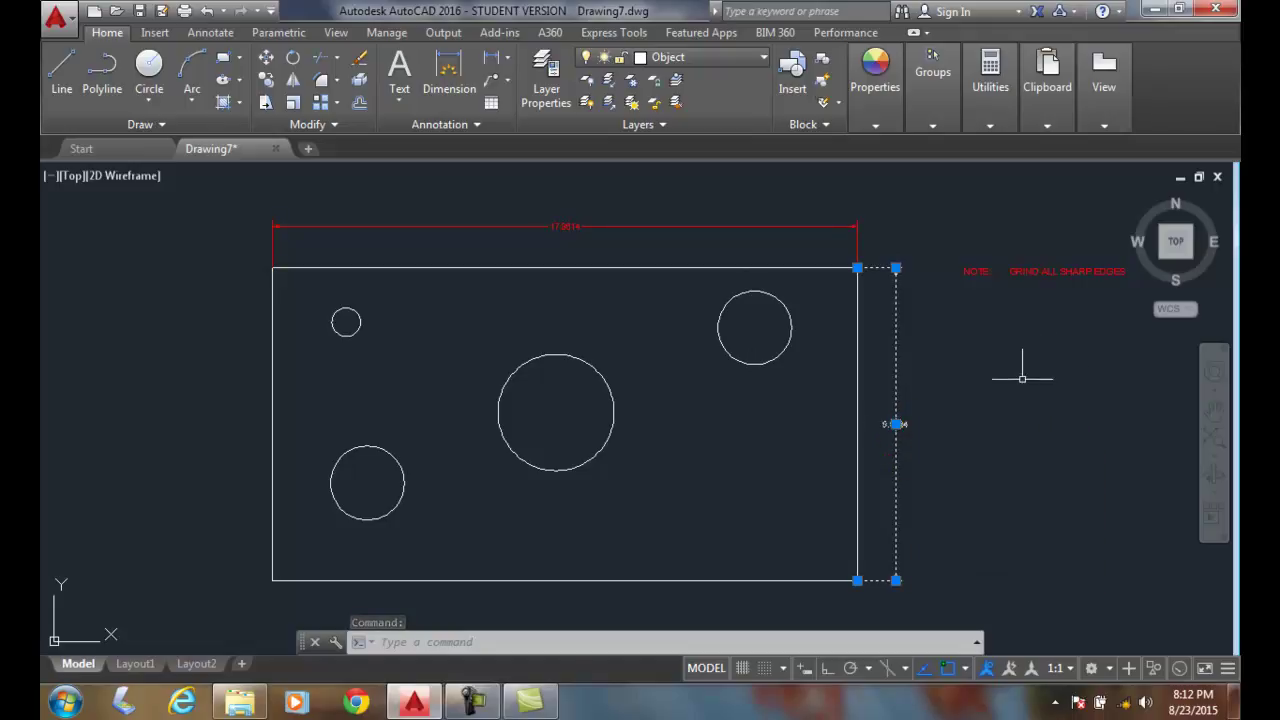
pyautogui.click(764, 57)
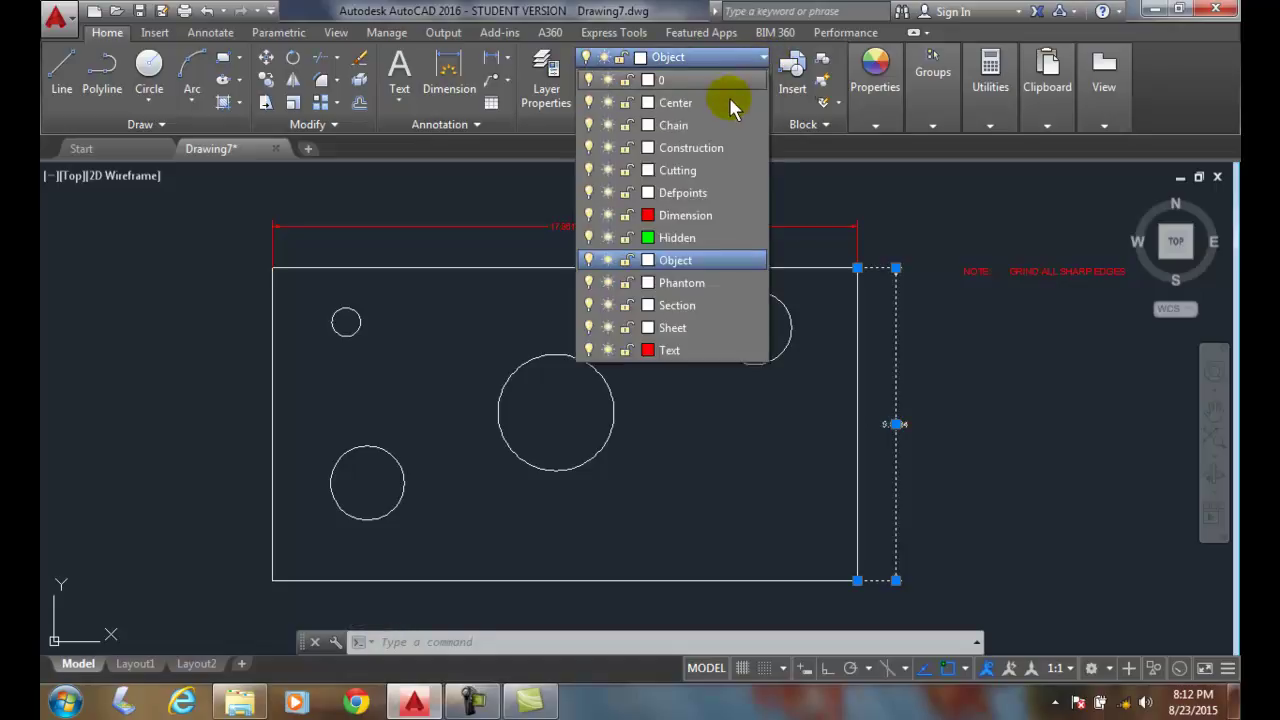
pyautogui.click(677, 215)
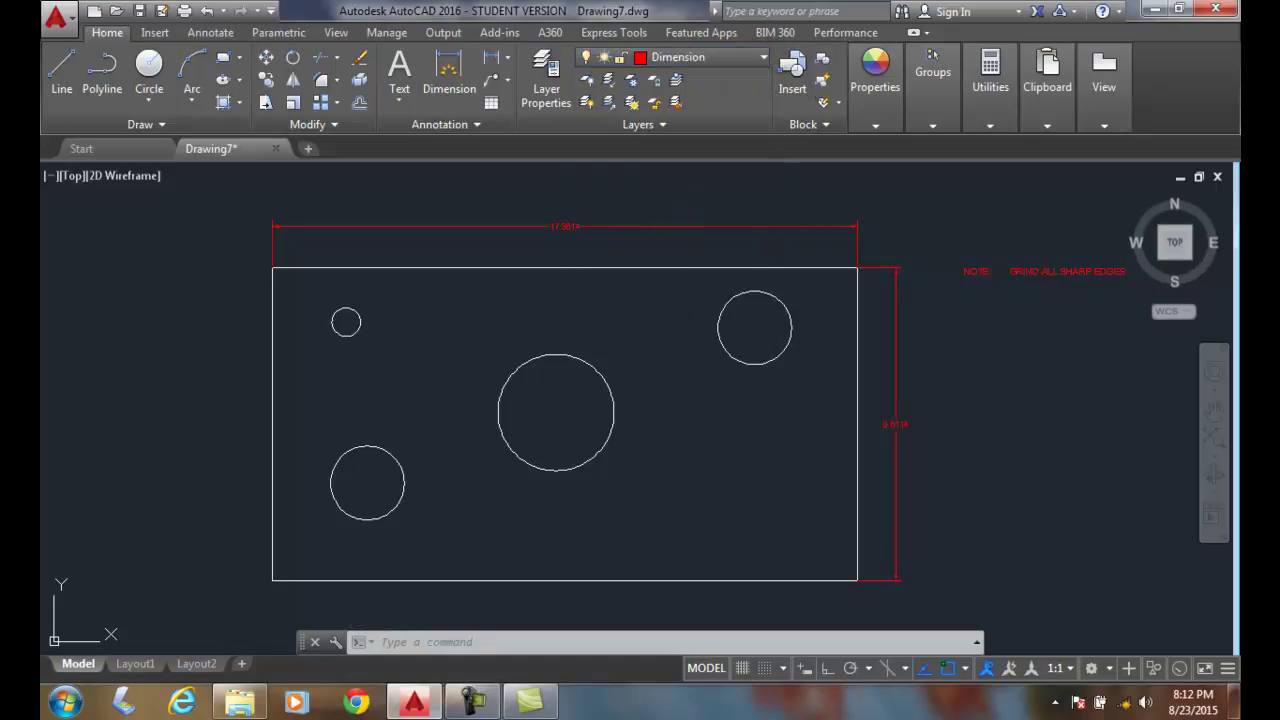
pyautogui.press('Escape')
# Step: Make Hidden the current layer and draw a circle near the rectangle's lower-right corner
pyautogui.click(764, 58)
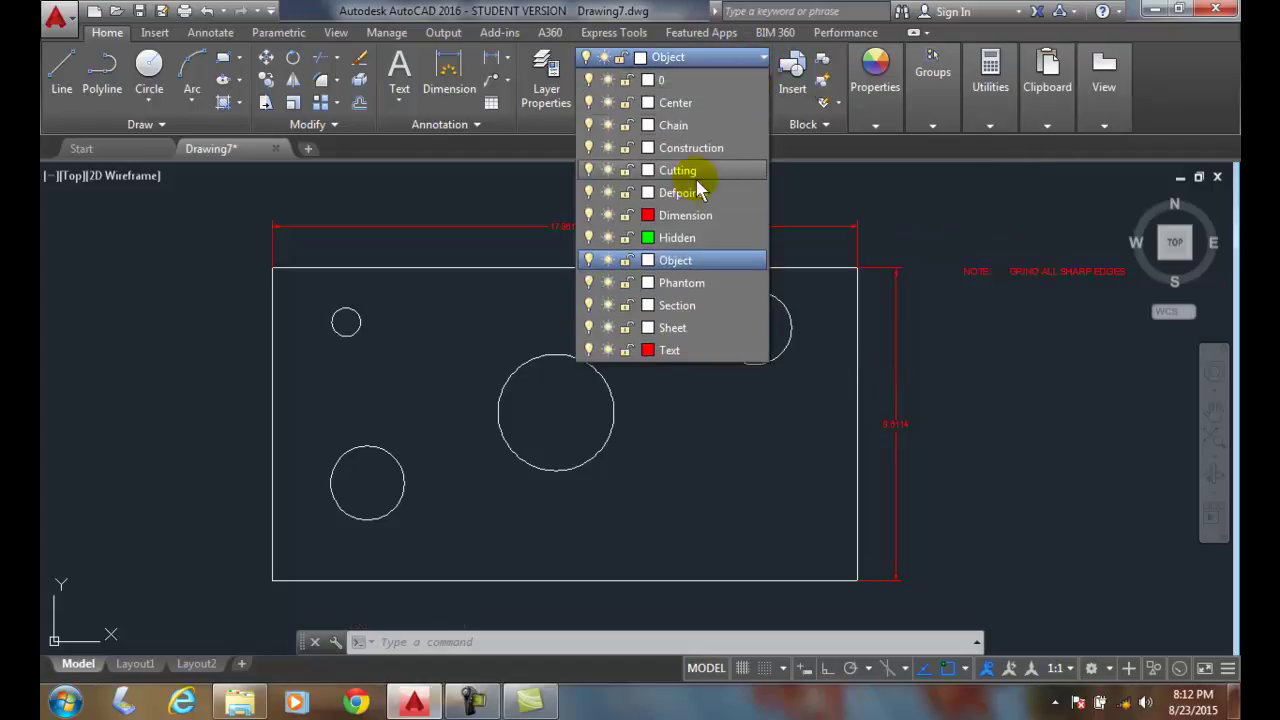
pyautogui.click(686, 240)
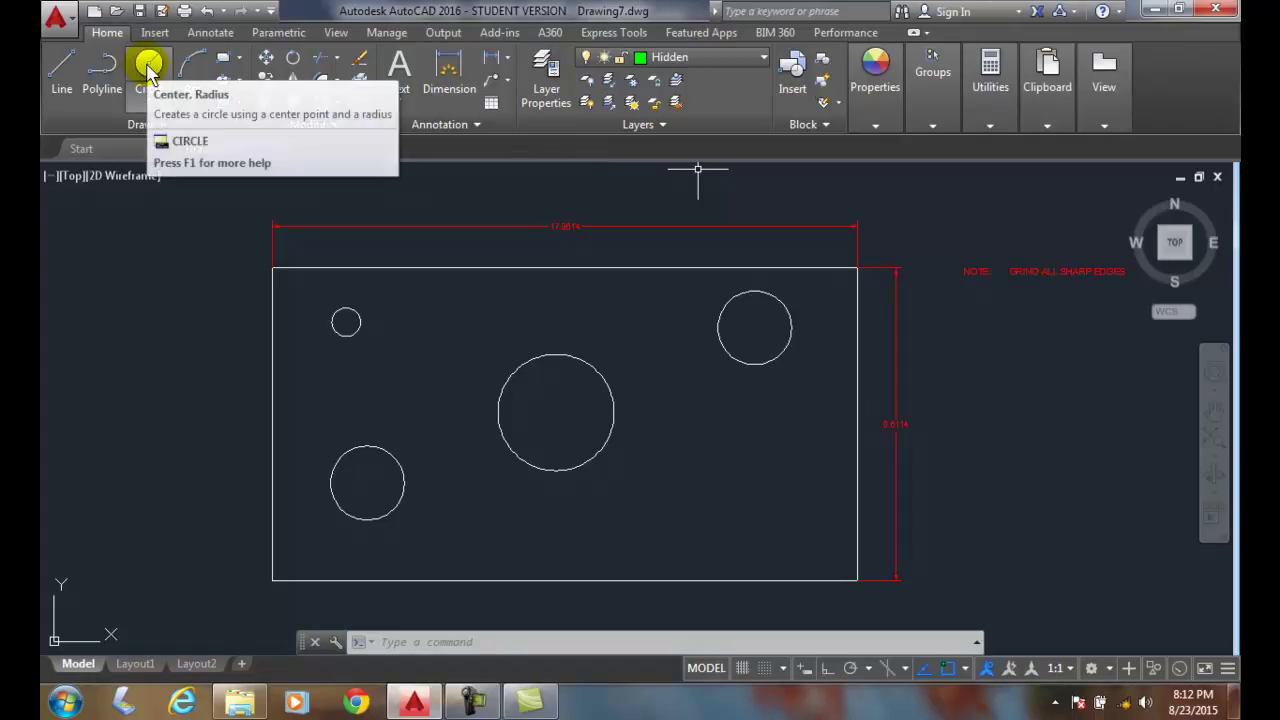
pyautogui.click(148, 68)
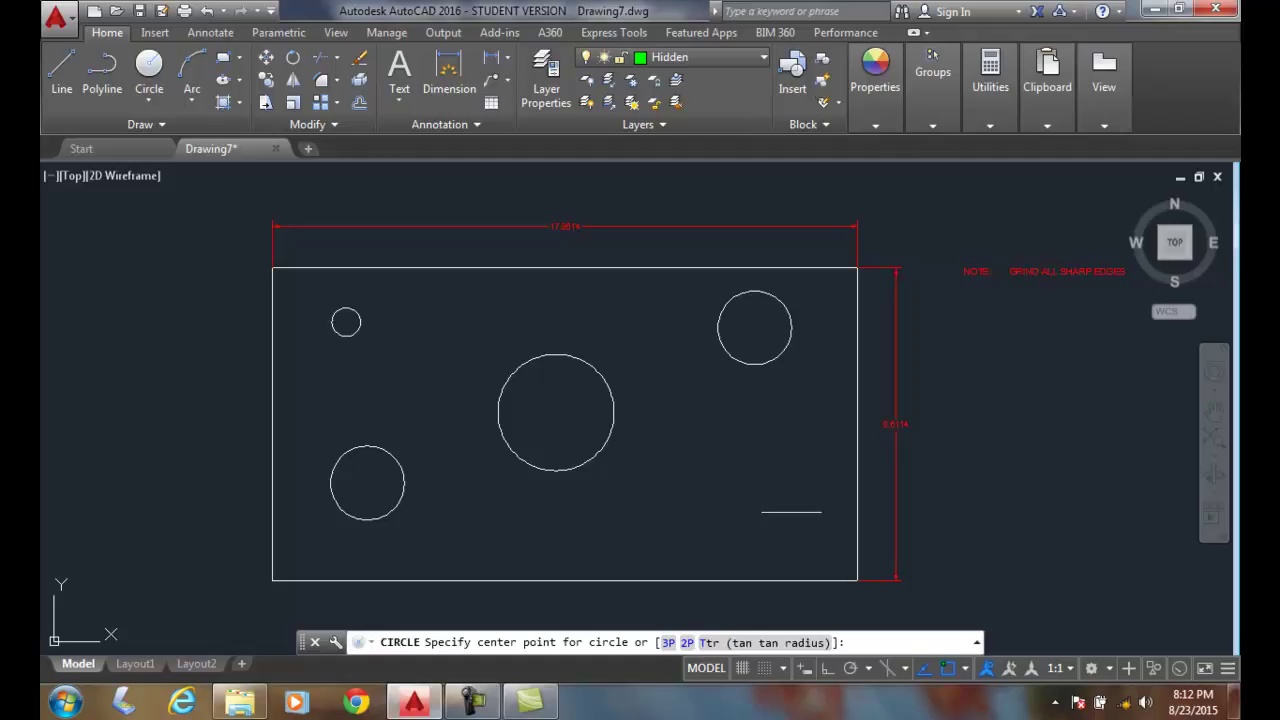
pyautogui.click(779, 504)
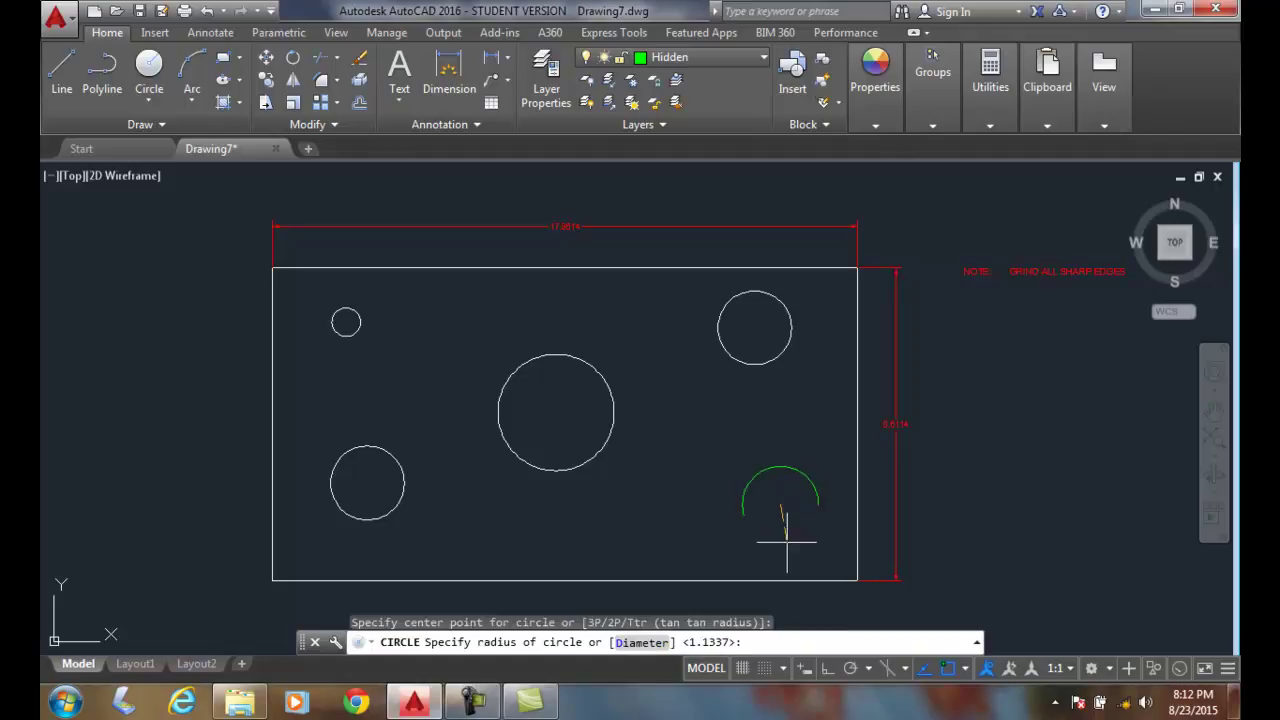
pyautogui.click(788, 545)
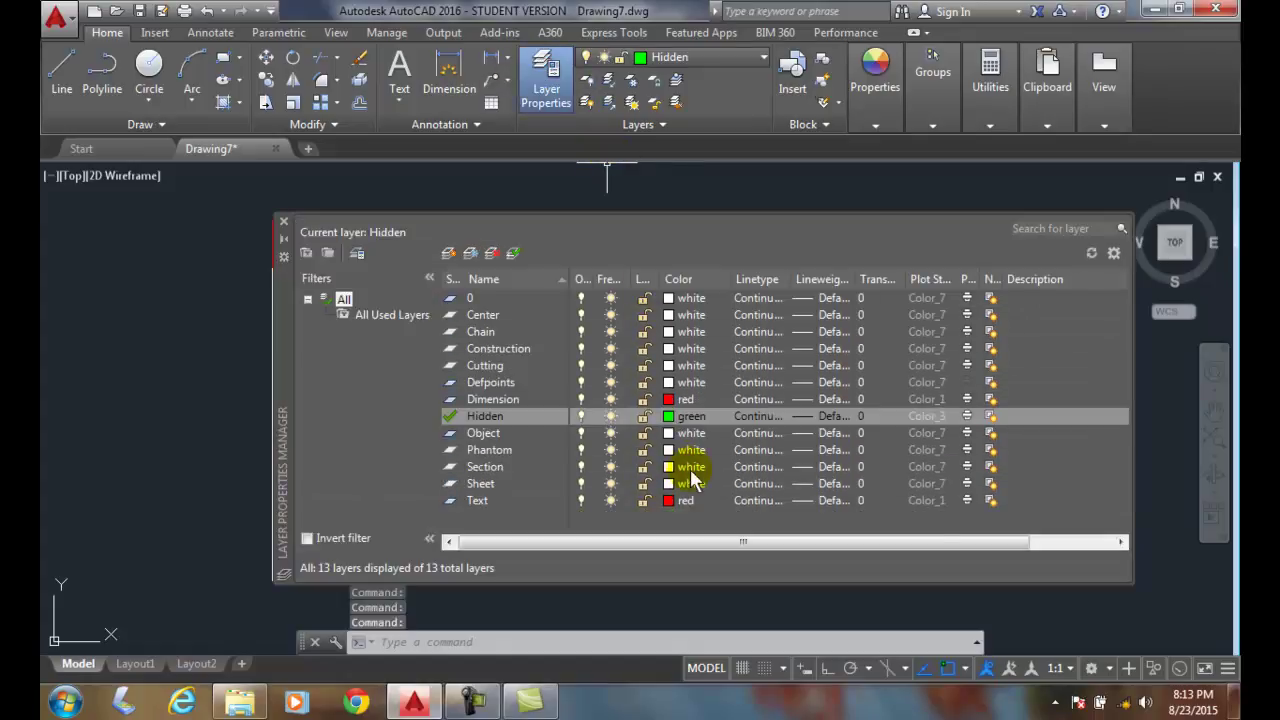
# Step: Examine the True Color and Color Books options for the Hidden layer's color, including the available color books, and return to the index colors
pyautogui.click(693, 418)
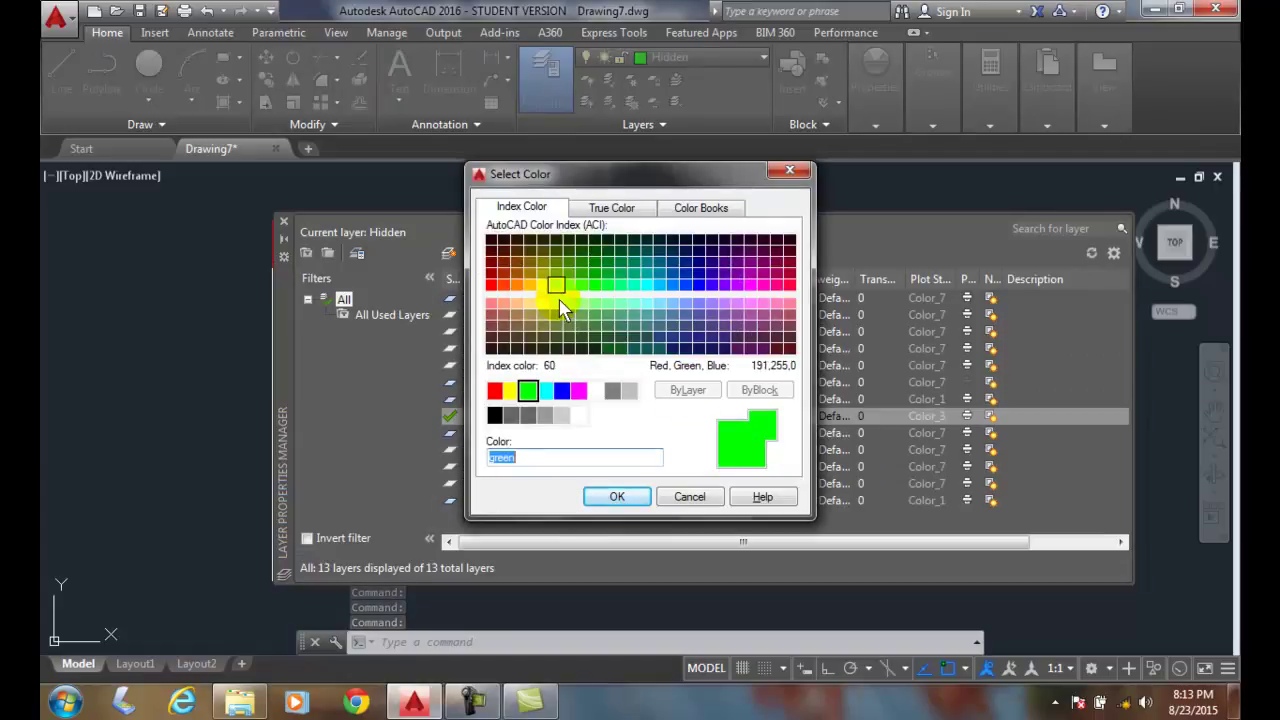
pyautogui.click(615, 210)
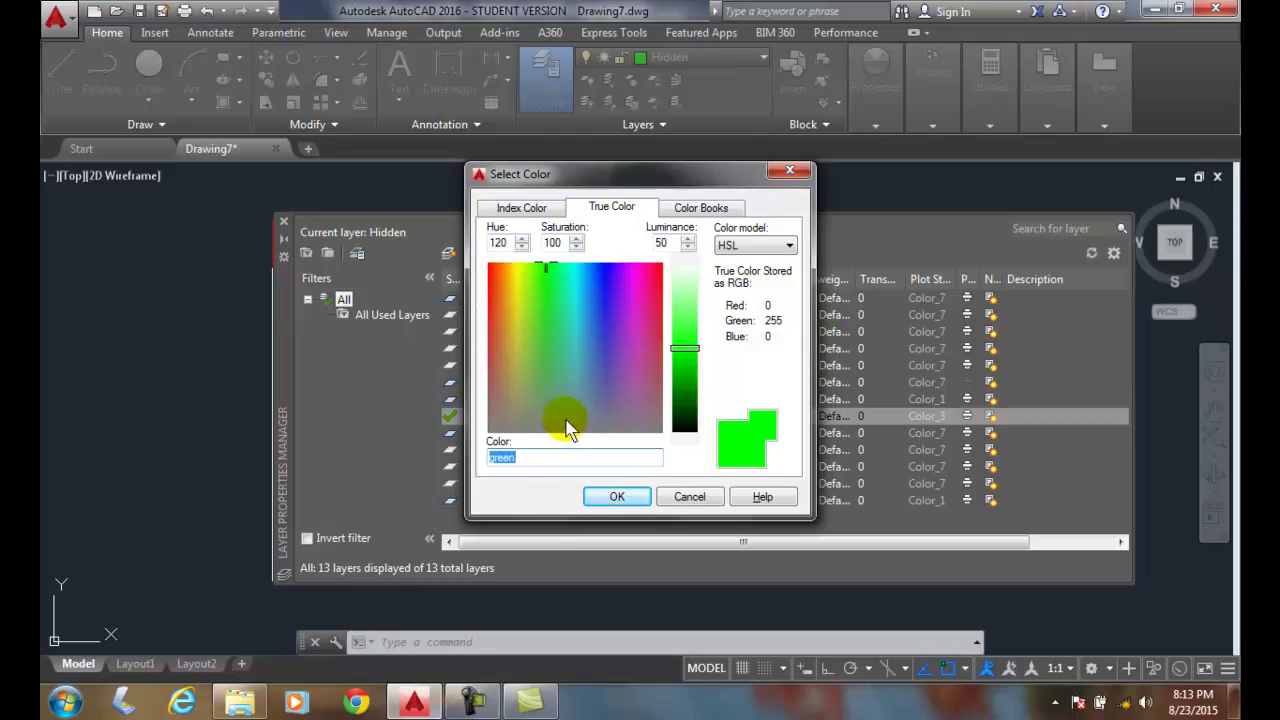
pyautogui.click(700, 210)
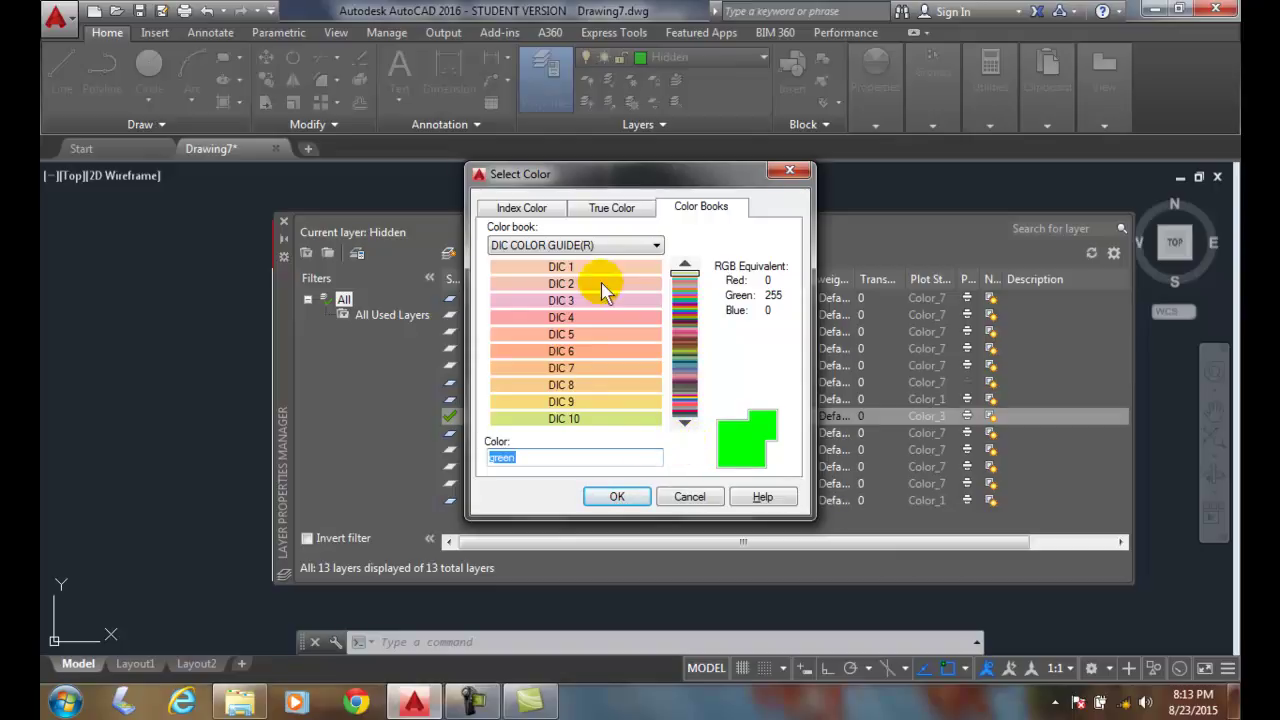
pyautogui.click(658, 246)
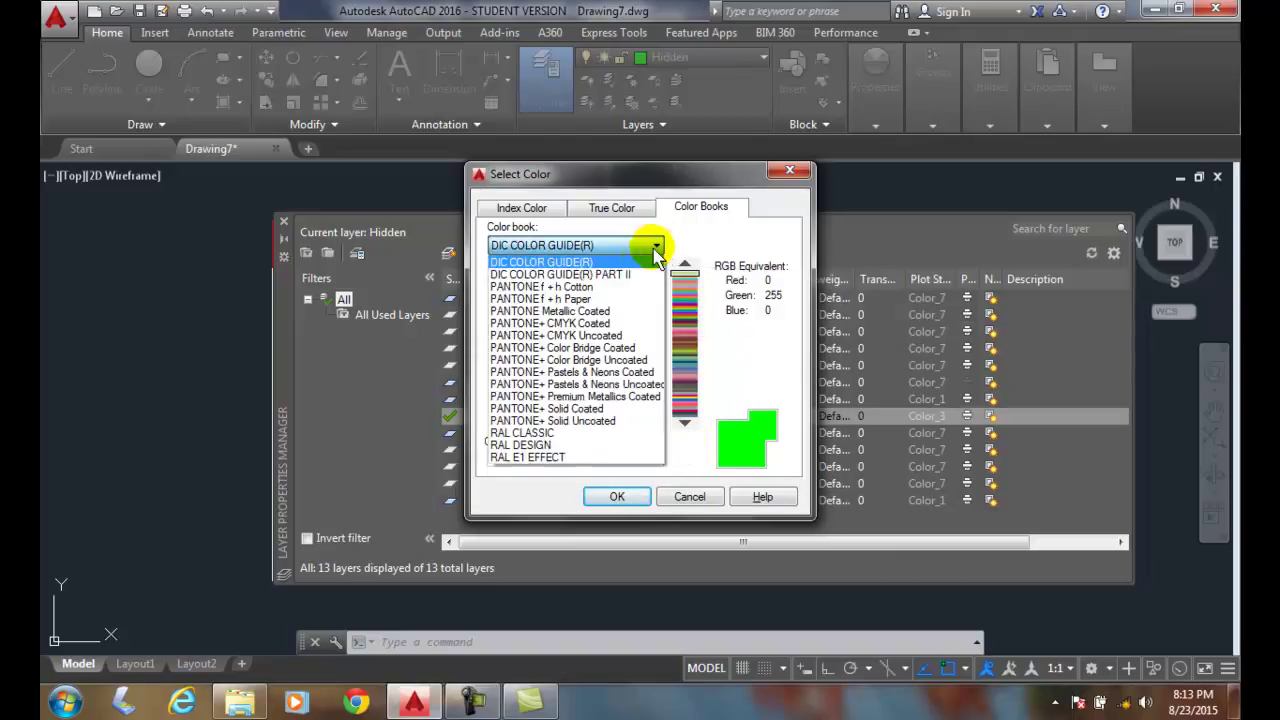
pyautogui.click(735, 366)
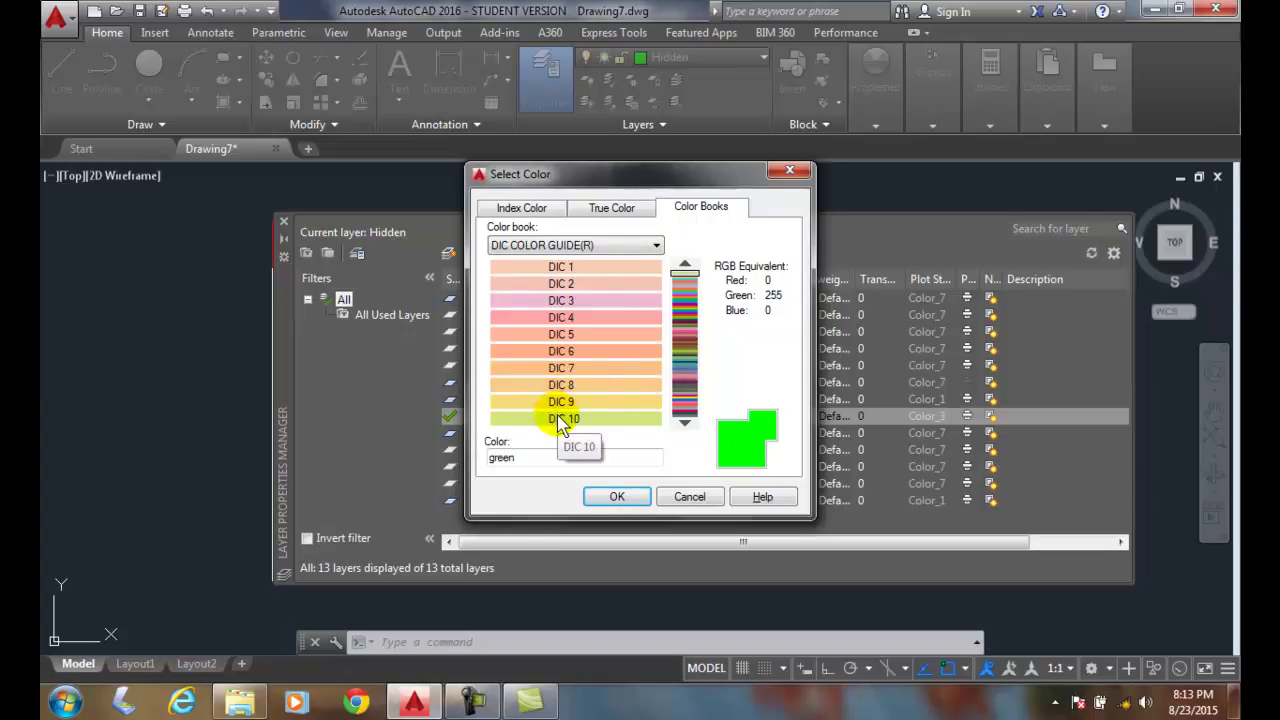
pyautogui.click(521, 205)
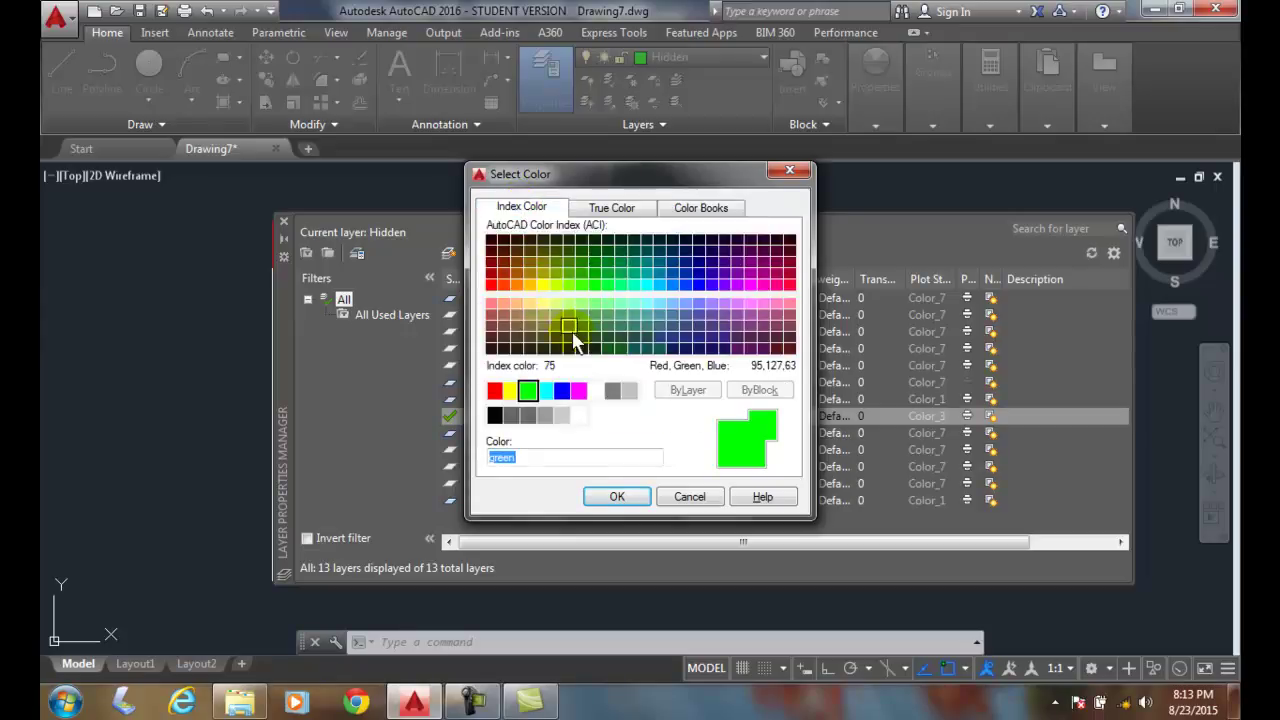